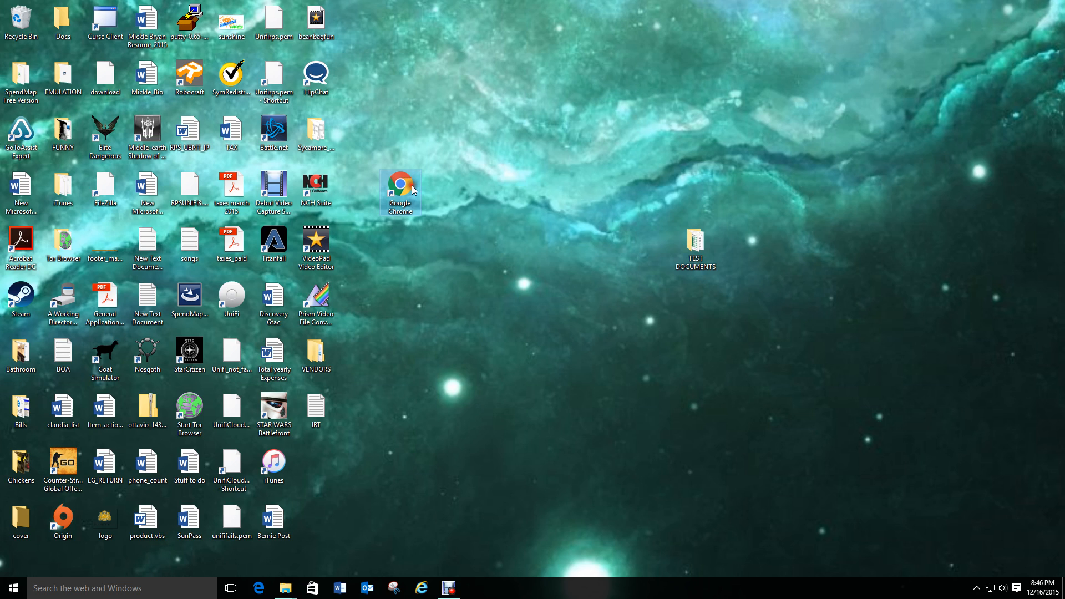
Search the web in Google Chrome for "advanced ip scanner" and open the official advanced-ip-scanner.com site.
double_click(400, 186)
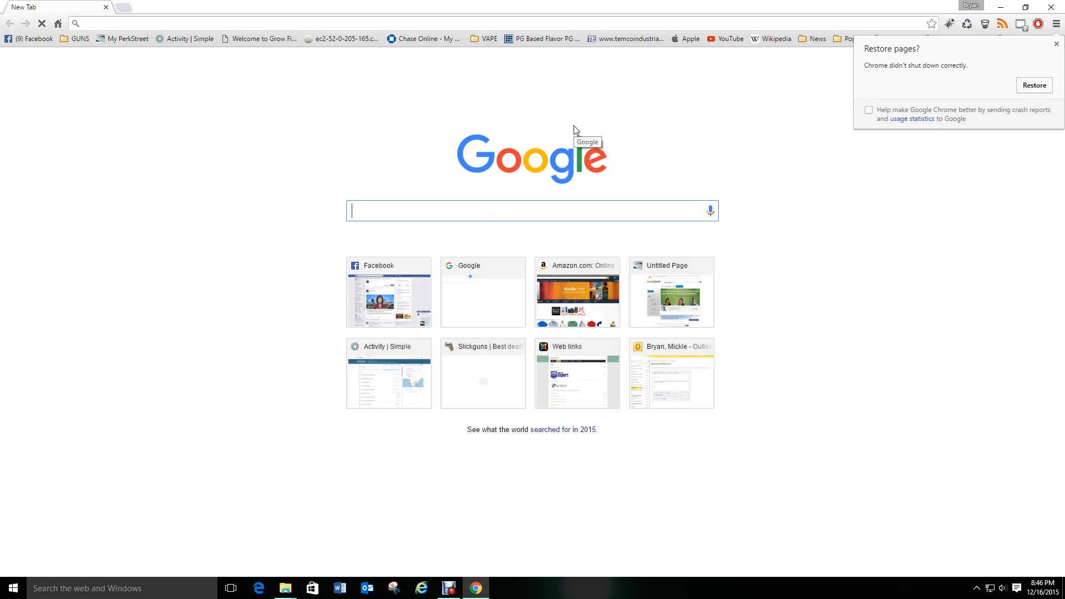
text(a)
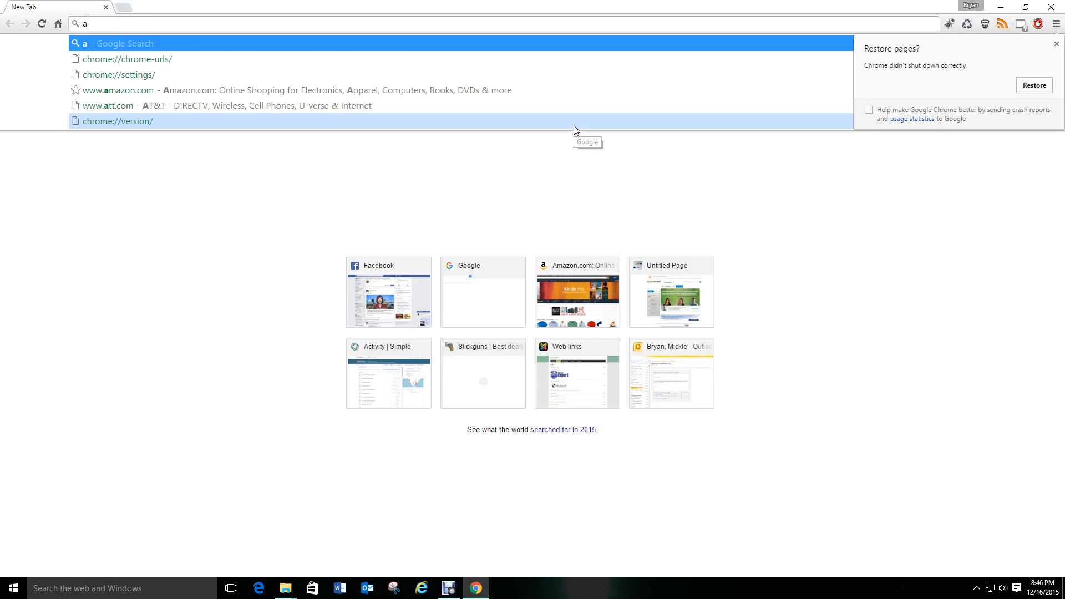
text(dvanced)
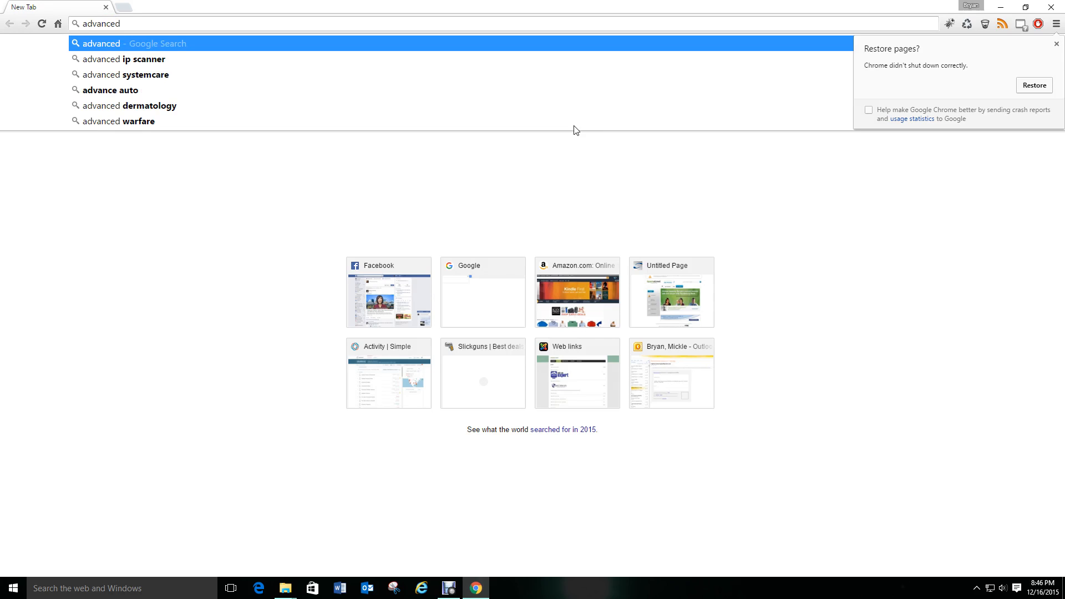
click(243, 66)
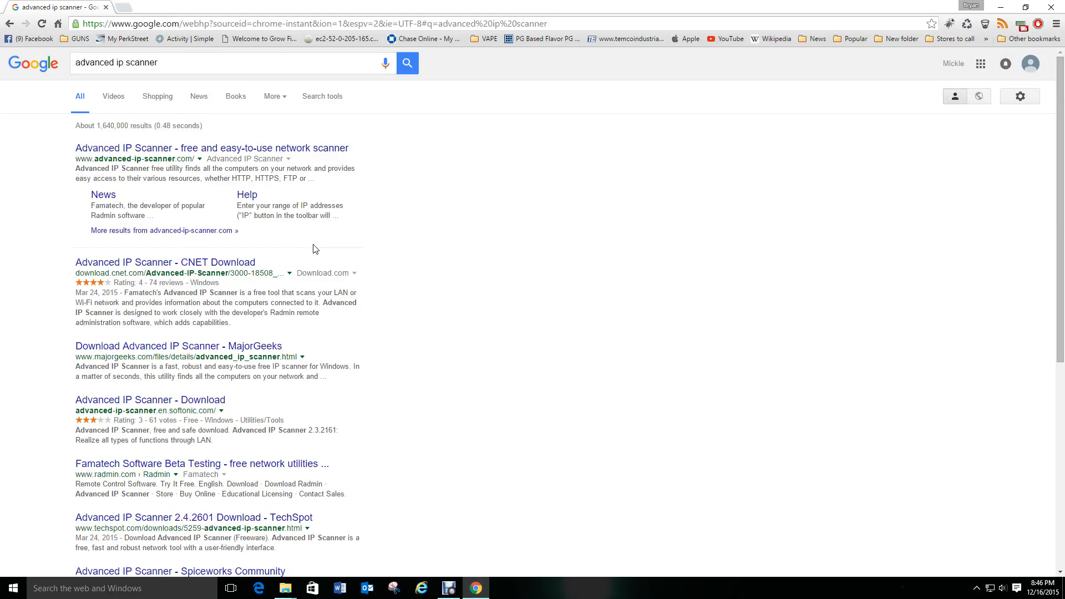
click(319, 232)
click(202, 148)
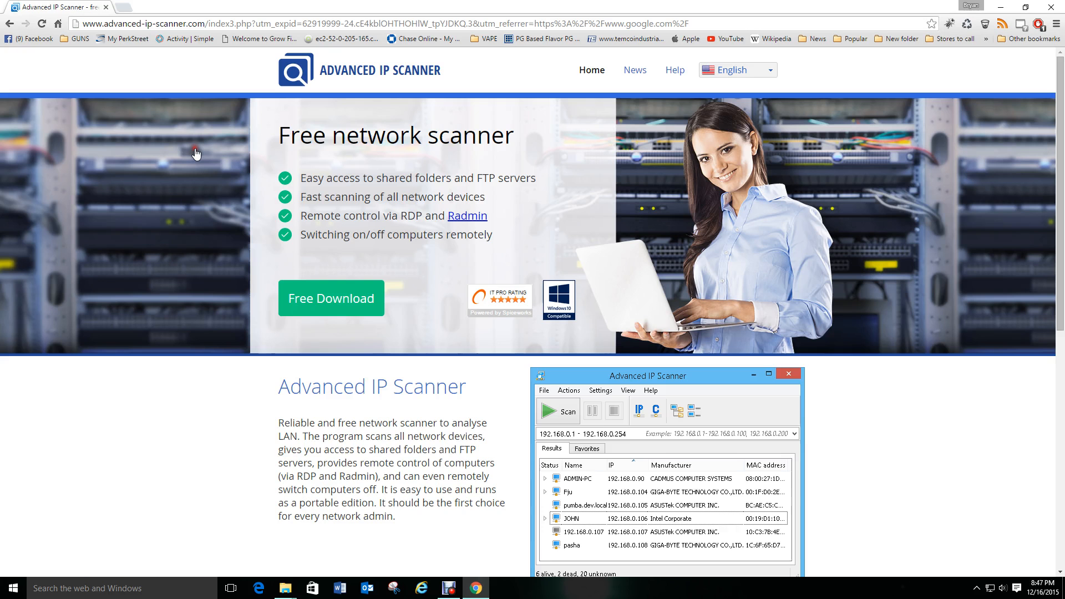
Download the free Advanced IP Scanner installer from Download.com, dismissing the survey, and save it in Downloads as ipscan24 (1).
click(342, 308)
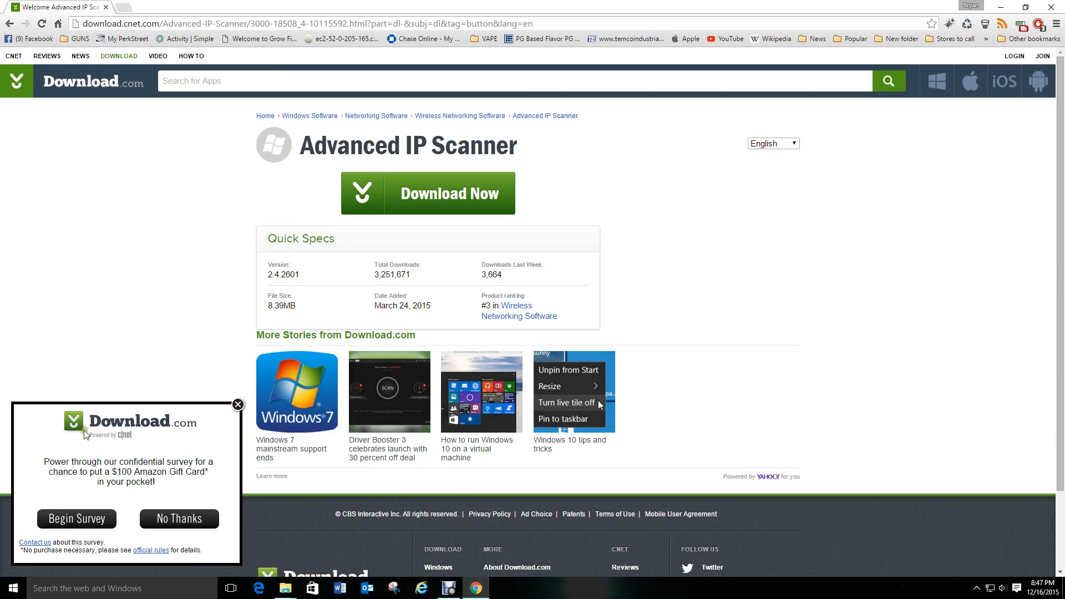
click(238, 404)
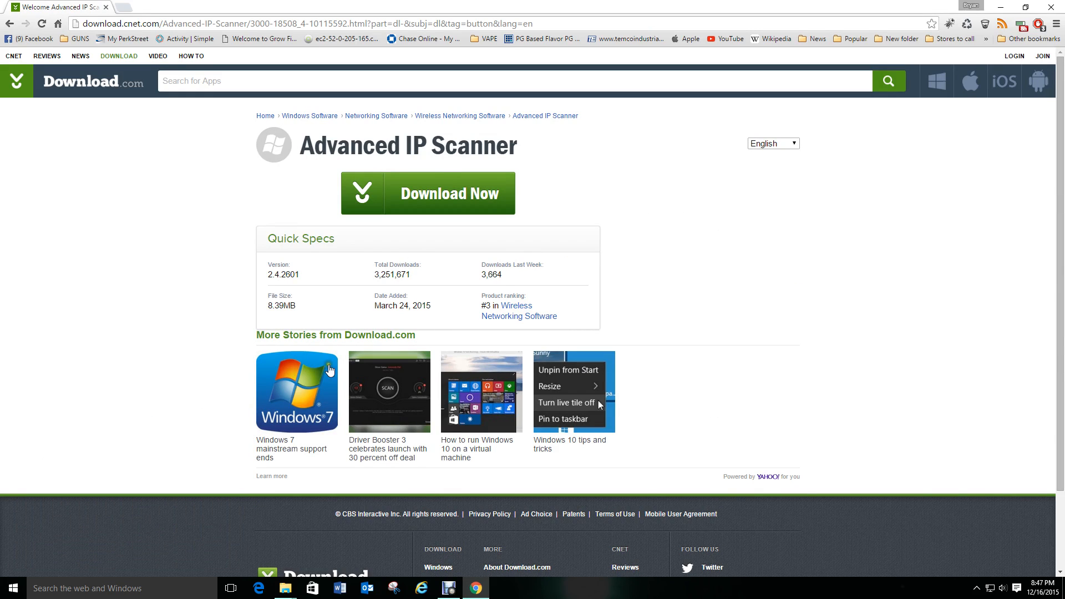
click(444, 198)
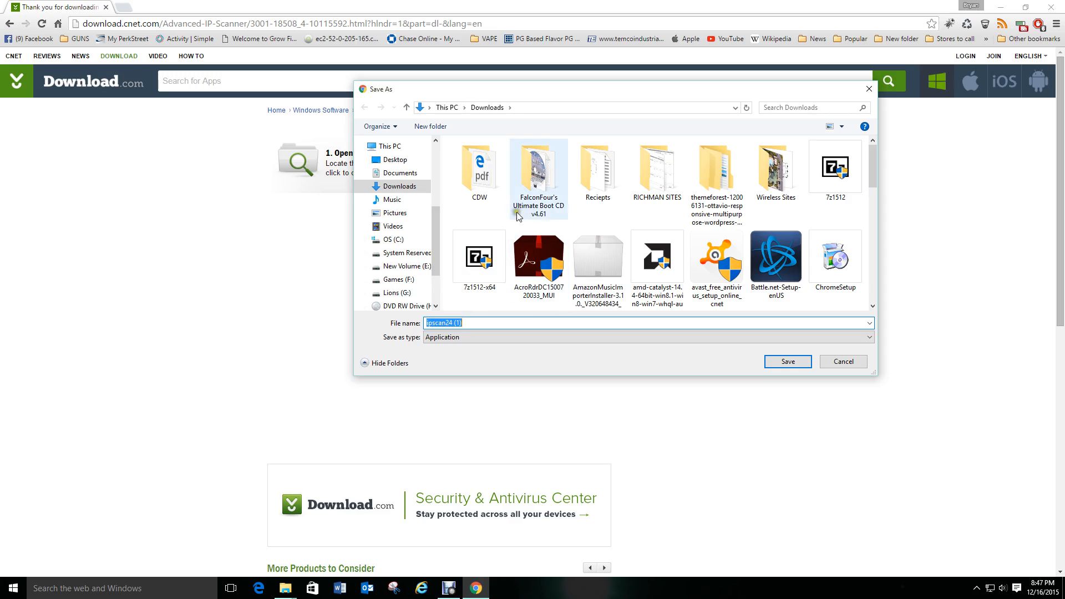
click(786, 362)
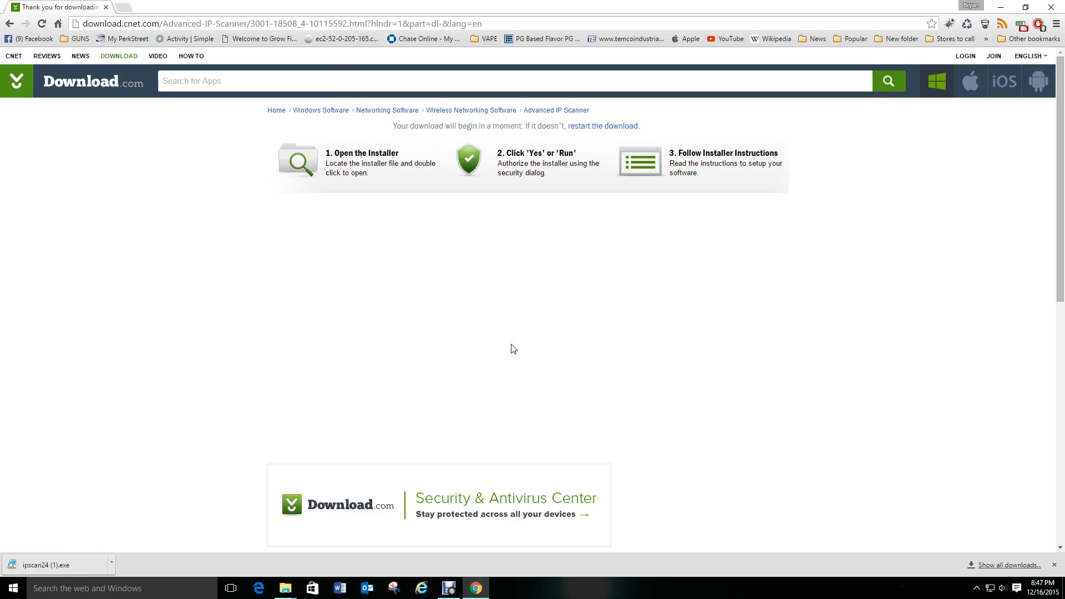
Launch the downloaded installer in English, accept the license agreement and run the portable version without installing.
click(45, 564)
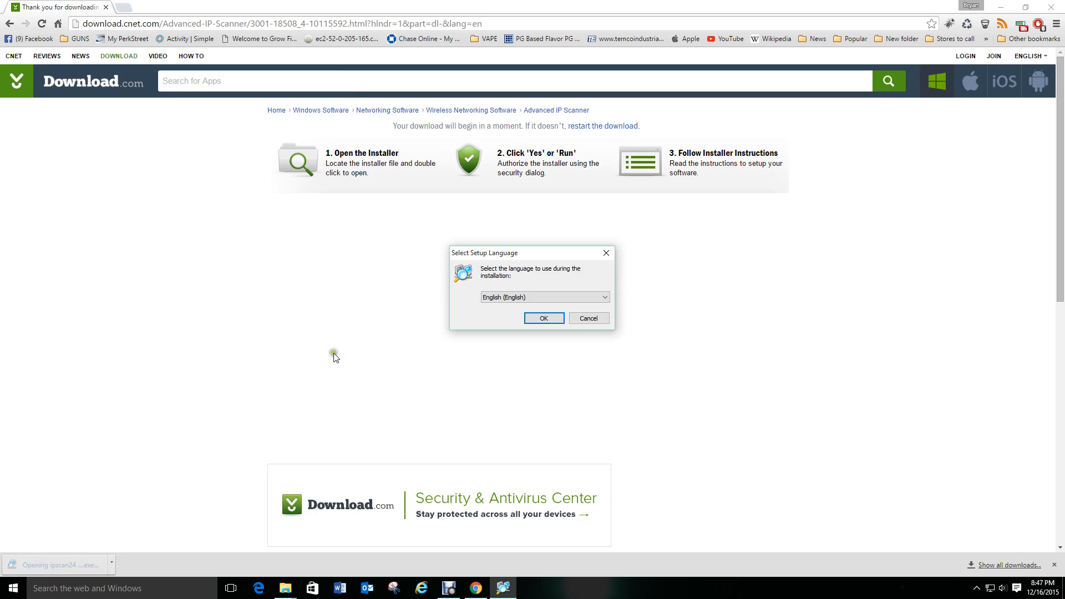
click(545, 319)
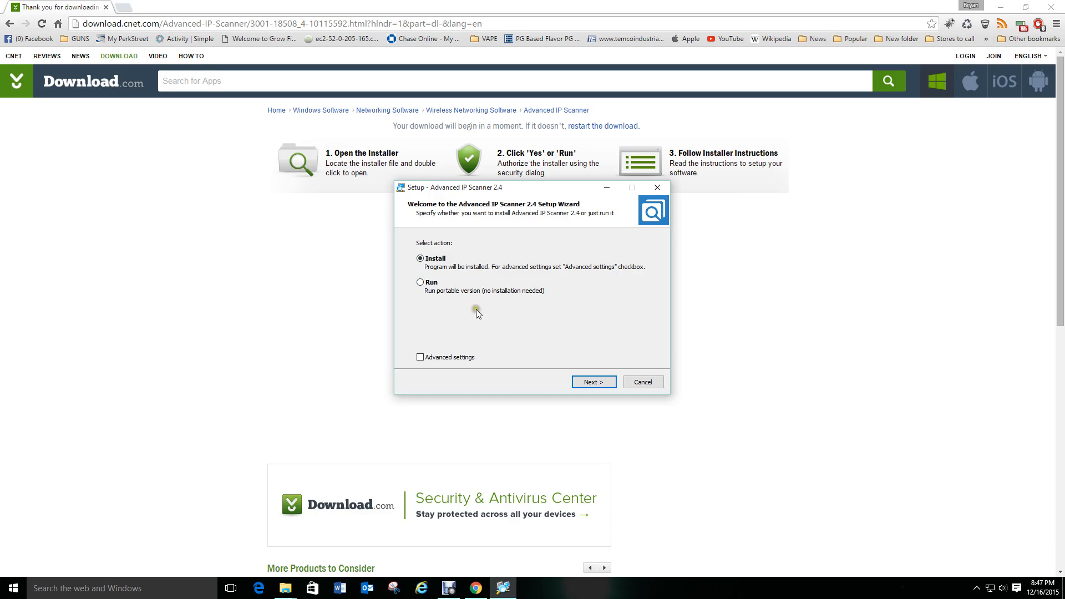
click(420, 282)
click(604, 381)
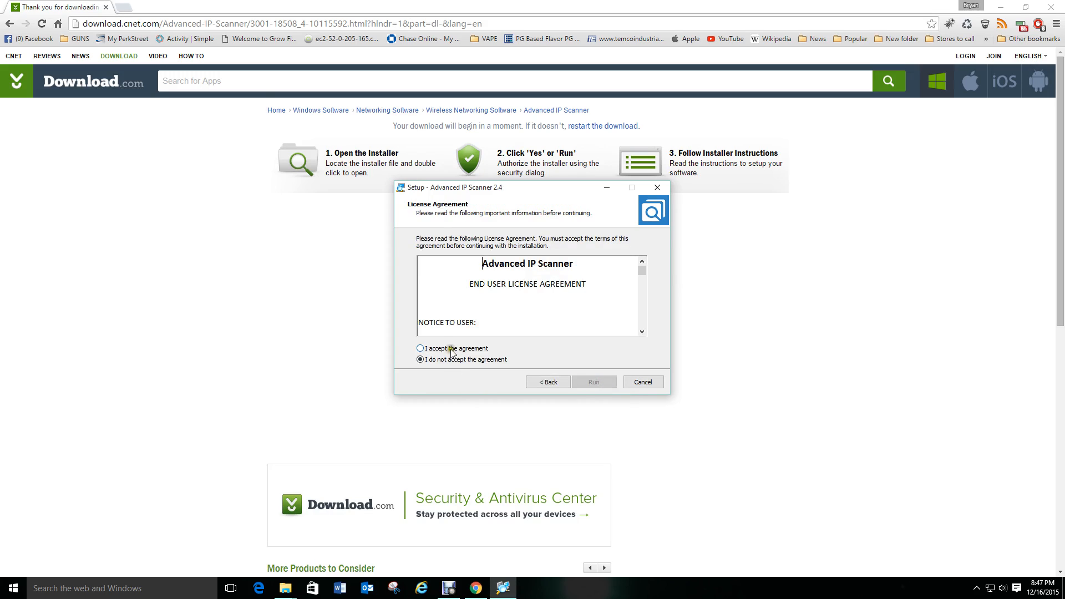
click(451, 348)
click(608, 382)
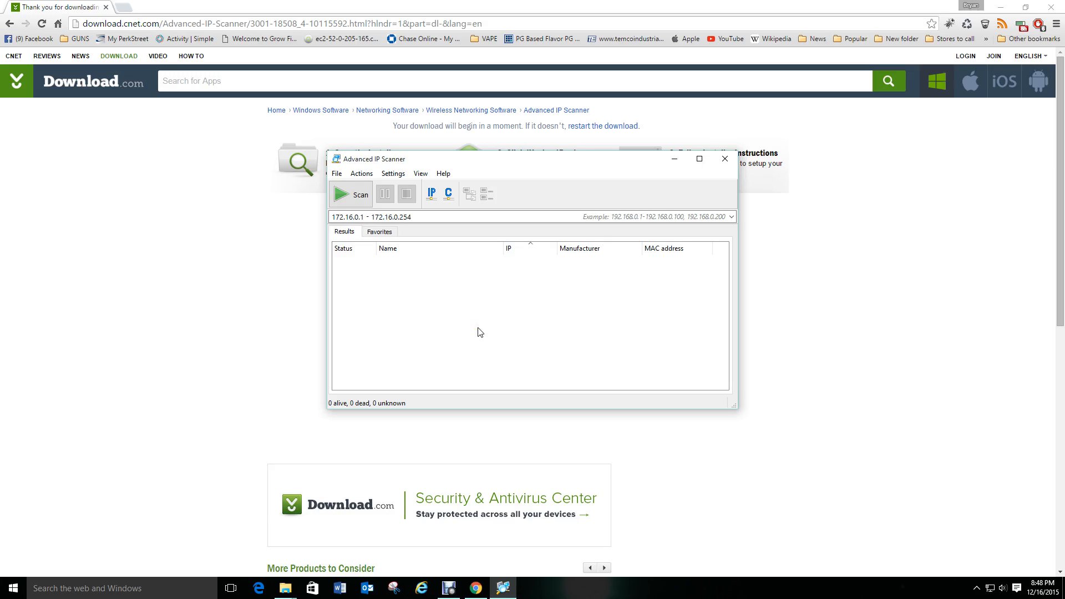
Scan the range 172.16.0.1 - 172.16.0.254 and look through the list of found network devices.
click(355, 203)
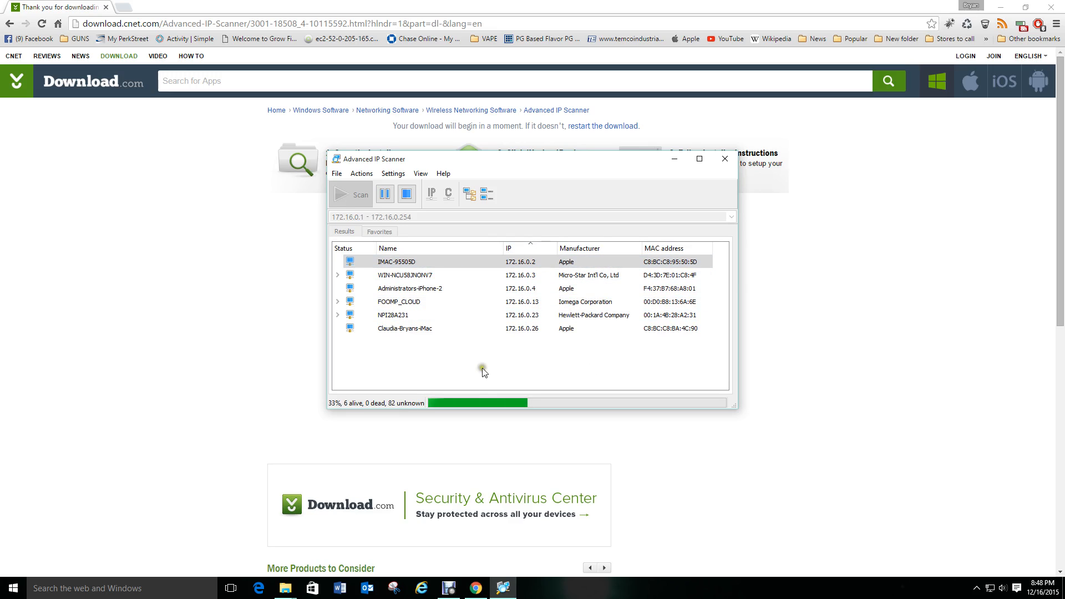
click(458, 256)
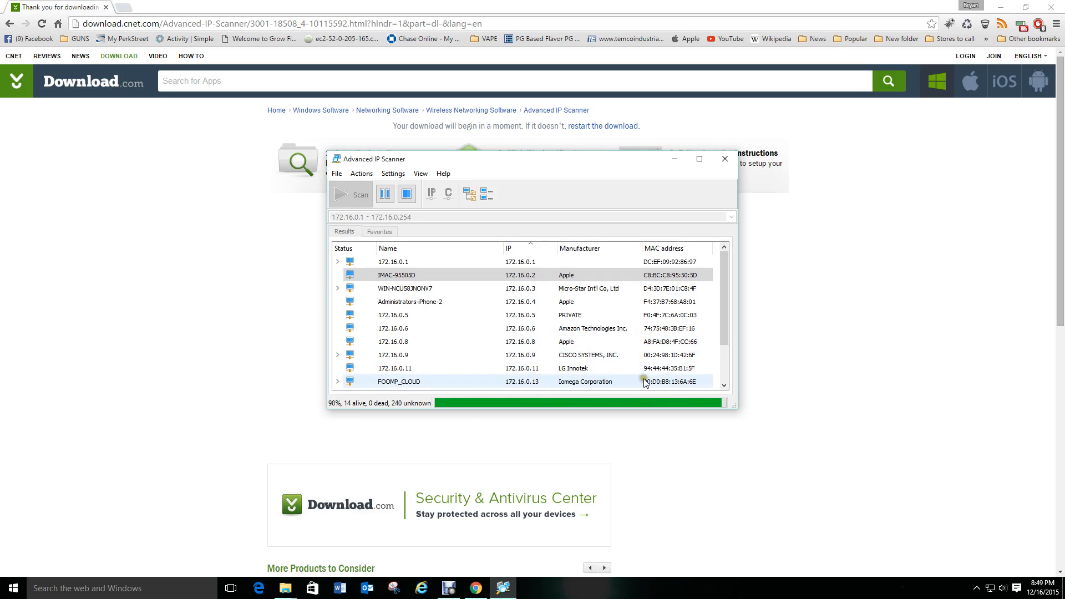
click(722, 298)
drag(722, 299, 726, 347)
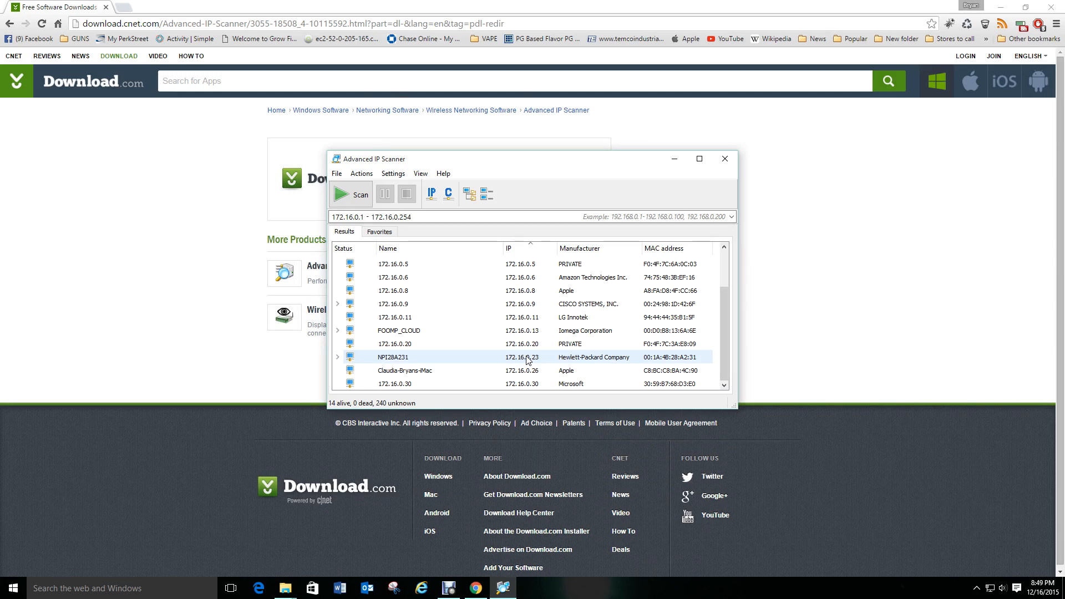
Copy the IP address of the Hewlett-Packard device in the scan results.
right_click(528, 360)
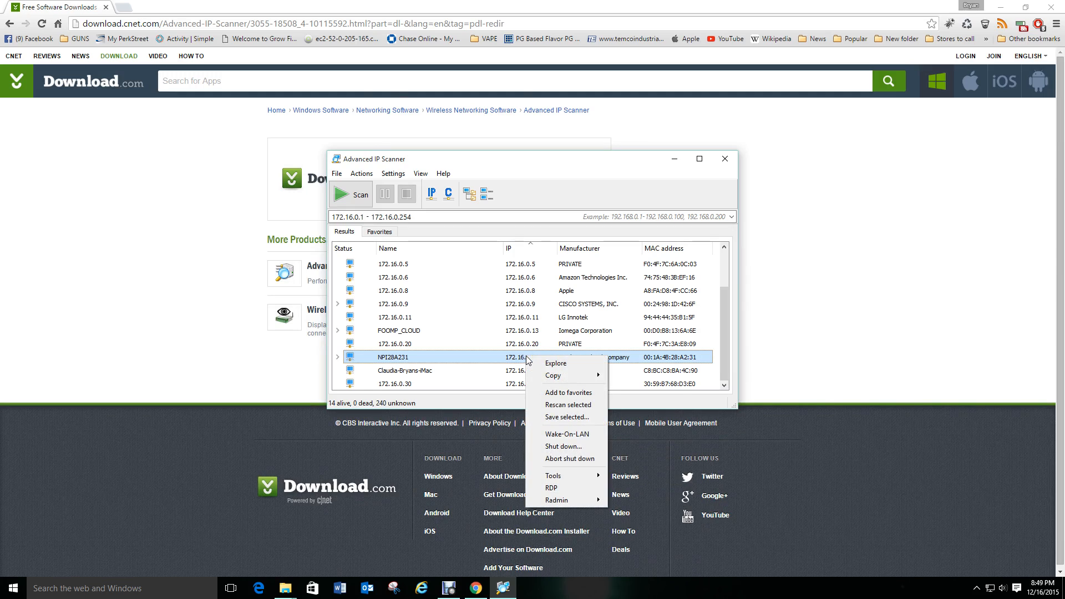
mouse_move(563, 373)
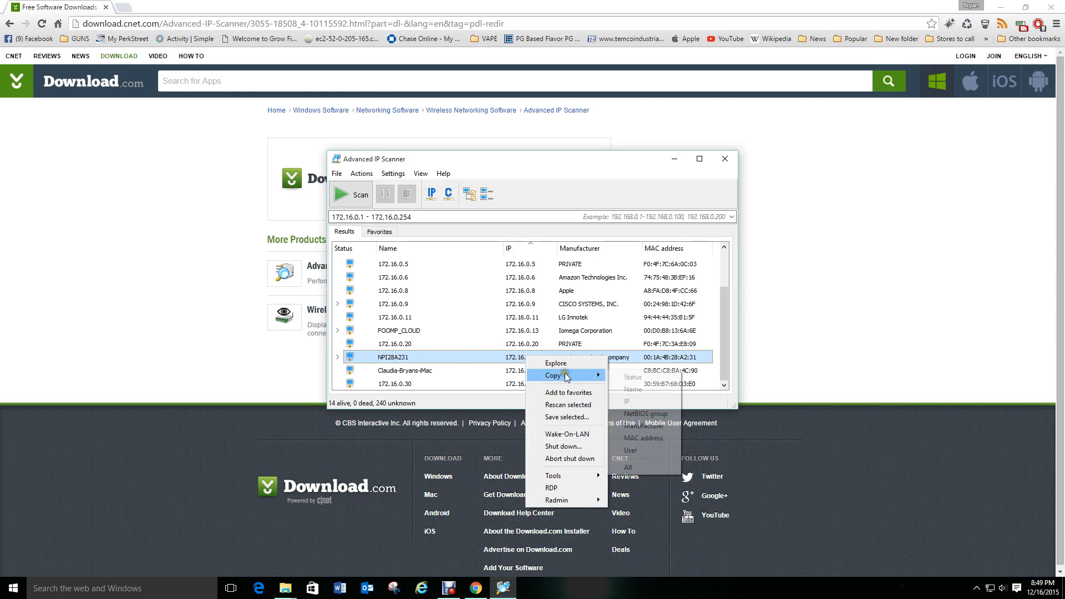
click(642, 402)
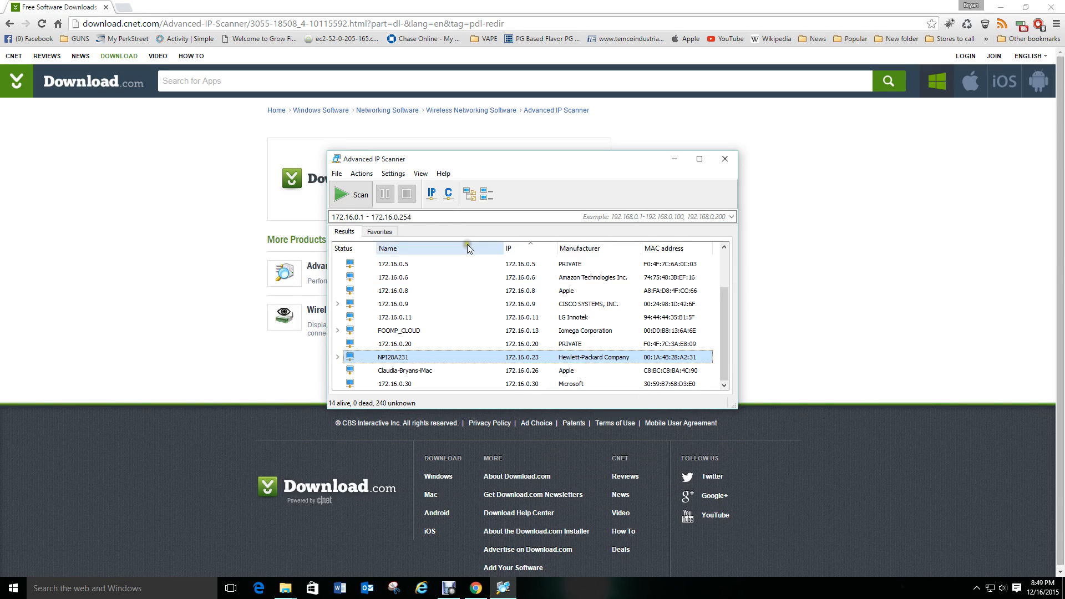
Switch to Chrome and open the copied address 172.16.0.23 in a new tab.
click(127, 10)
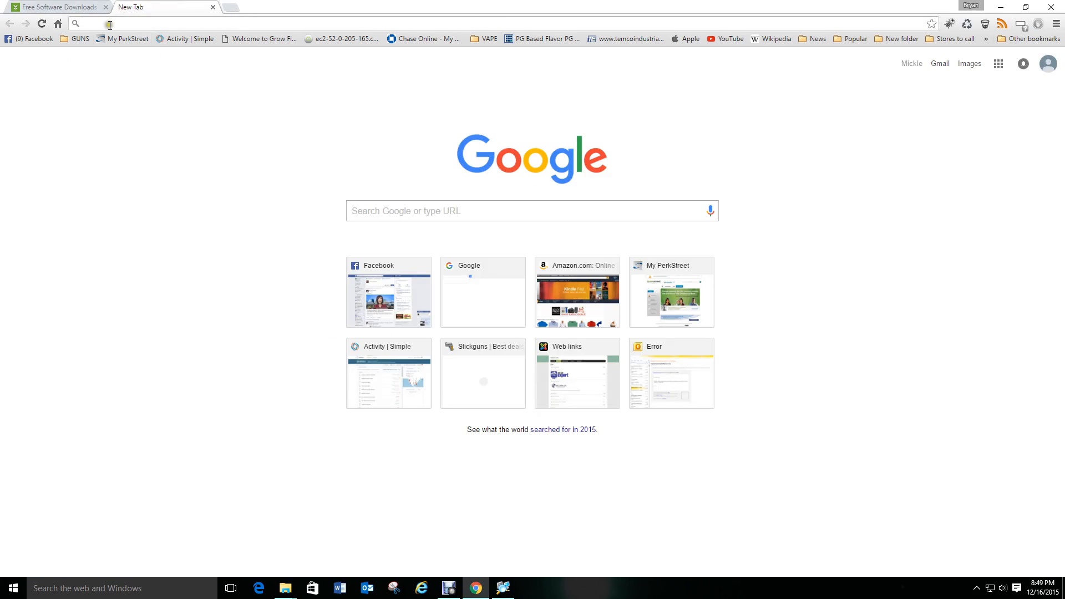
right_click(110, 25)
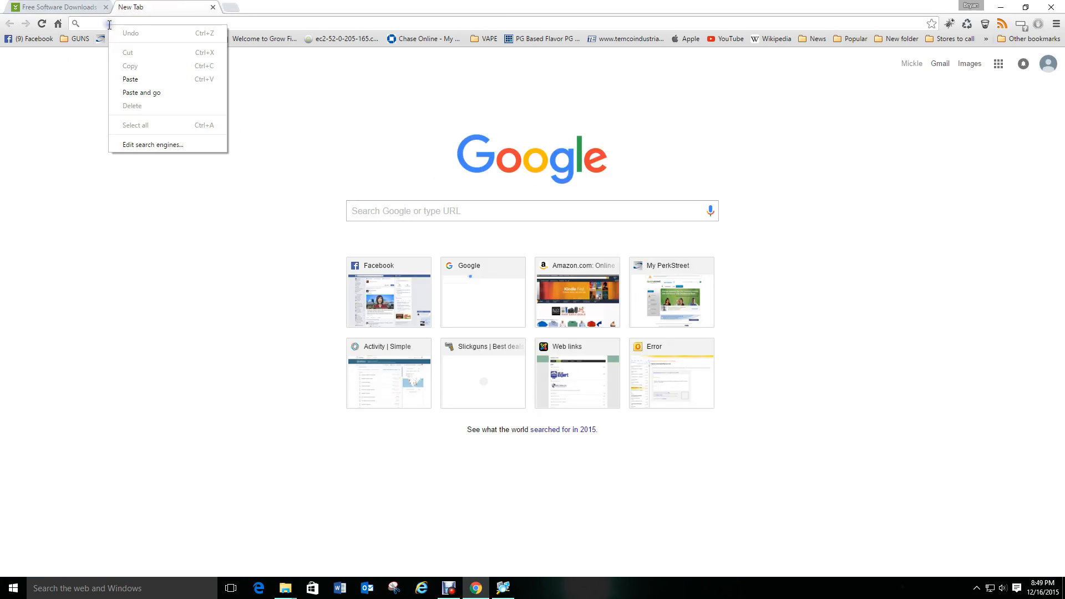
click(153, 81)
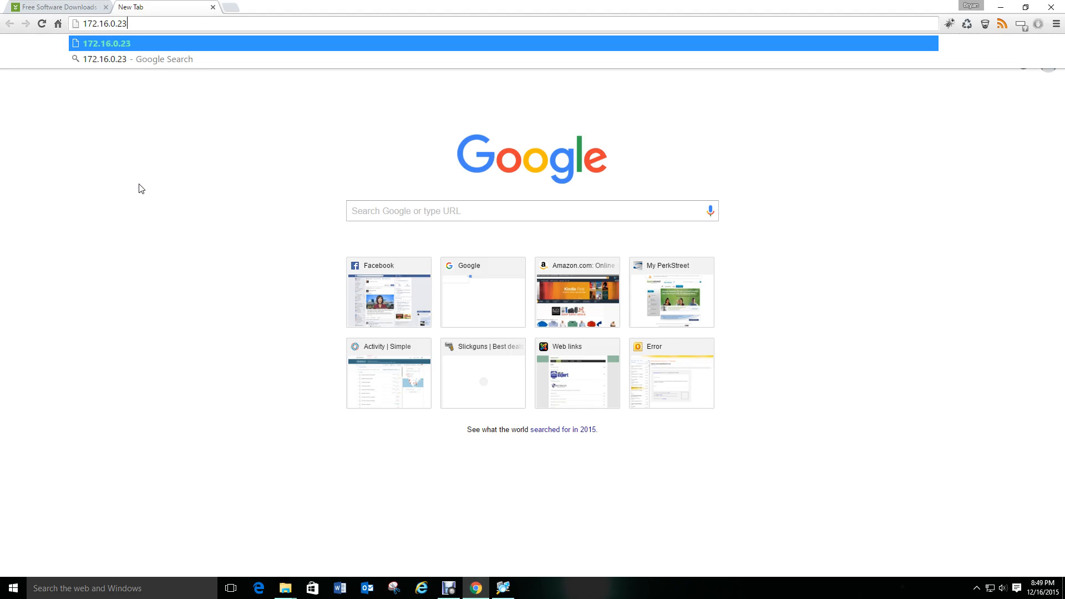
key(Return)
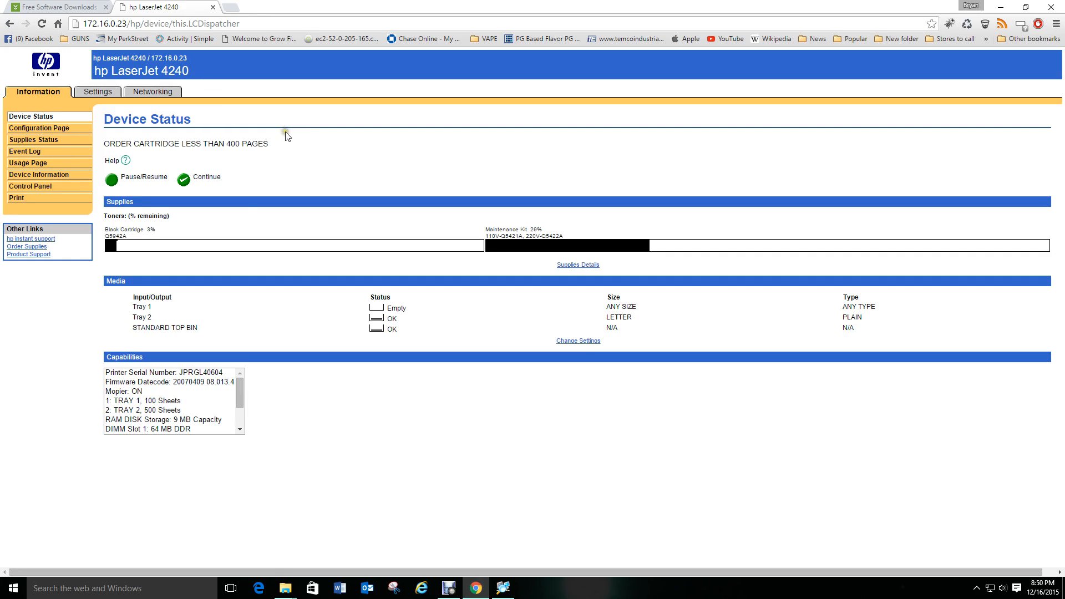
Find and open Devices and Printers through the Windows search, and check which printers are already installed.
click(178, 588)
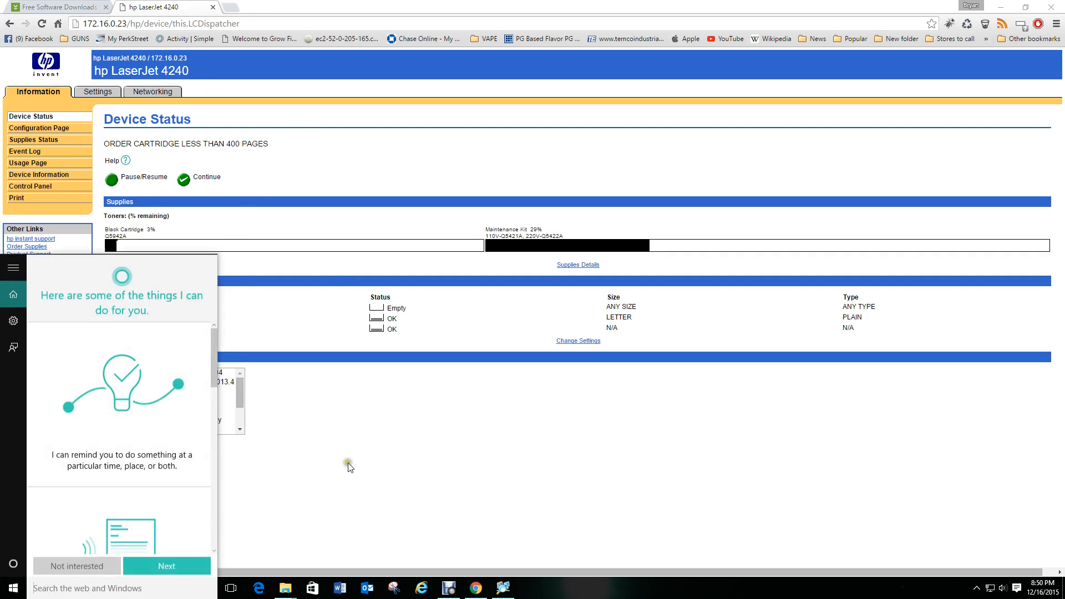
text(dev)
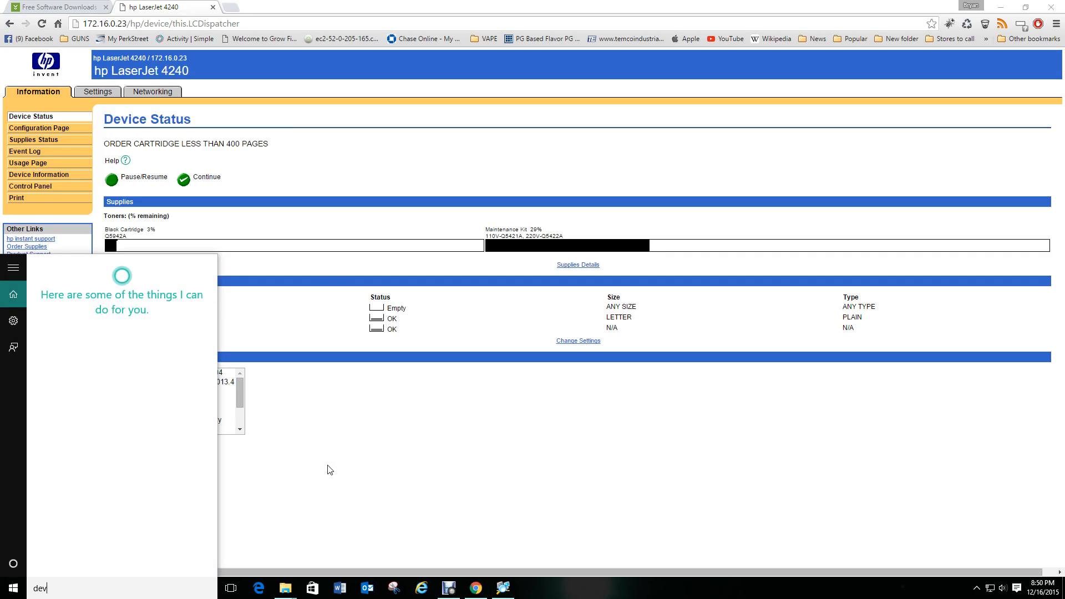
text(ices)
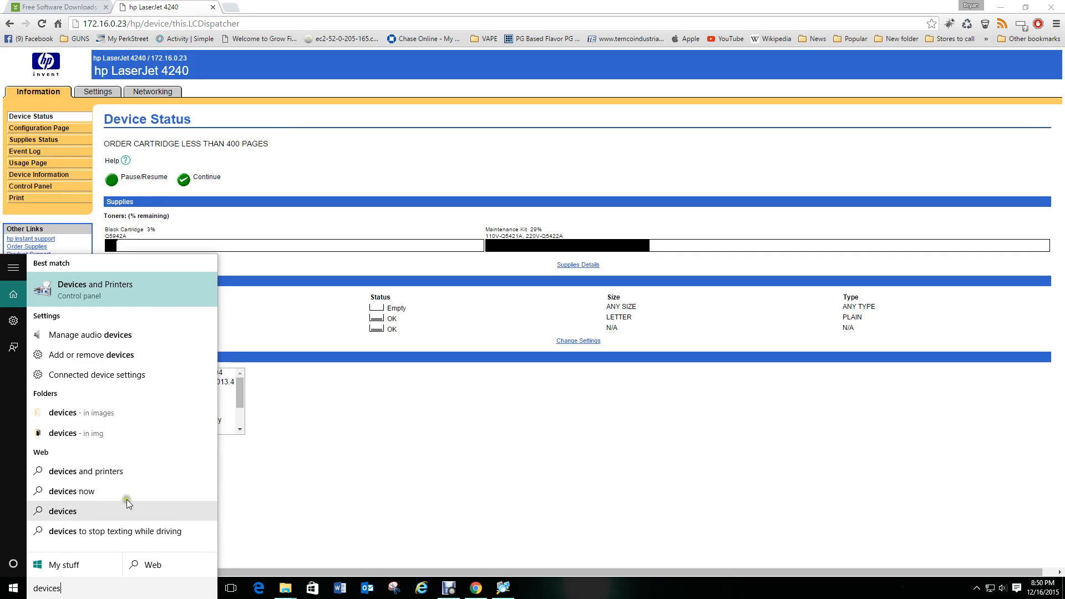
click(100, 290)
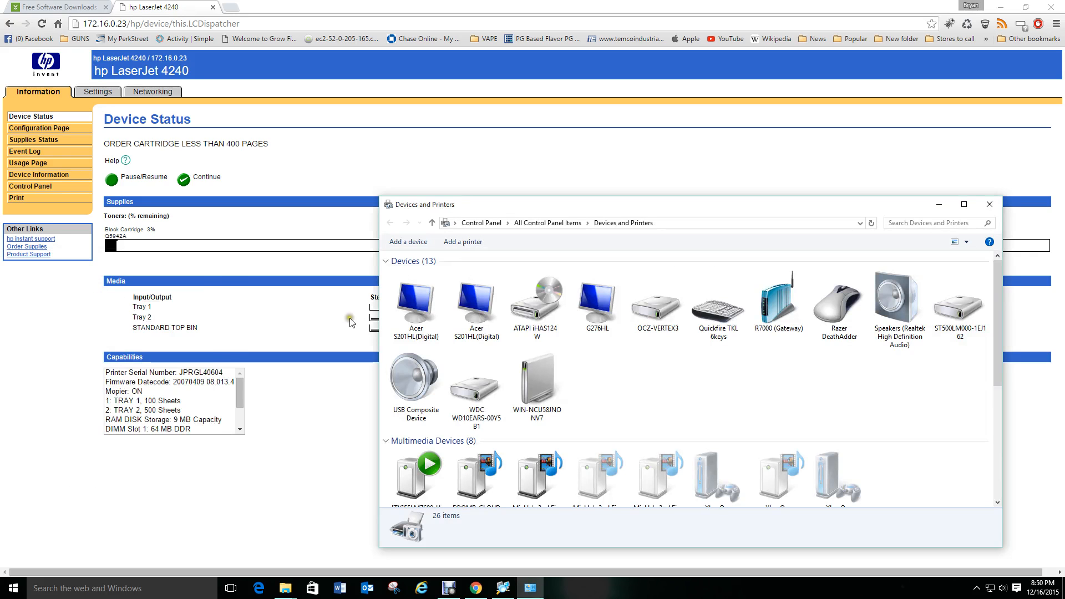
drag(686, 205, 535, 128)
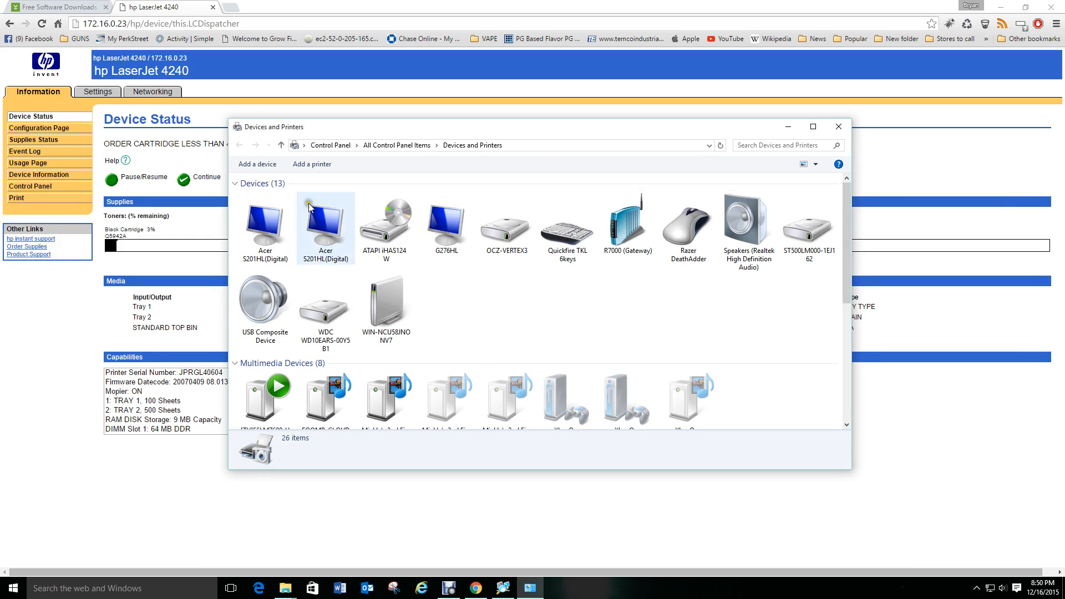
scroll(677, 316, down, 5)
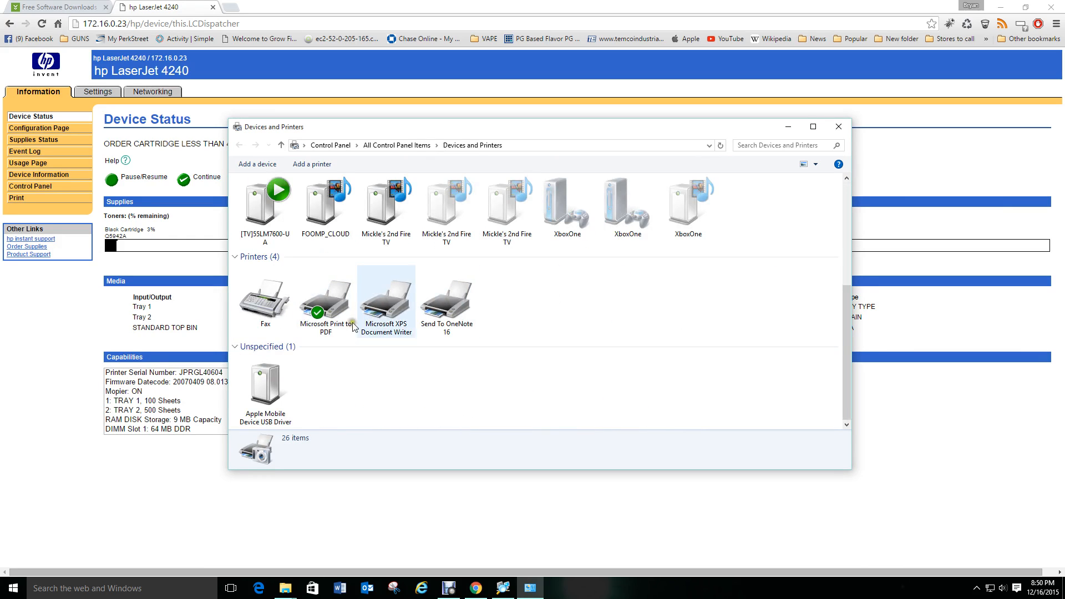
scroll(514, 317, up, 5)
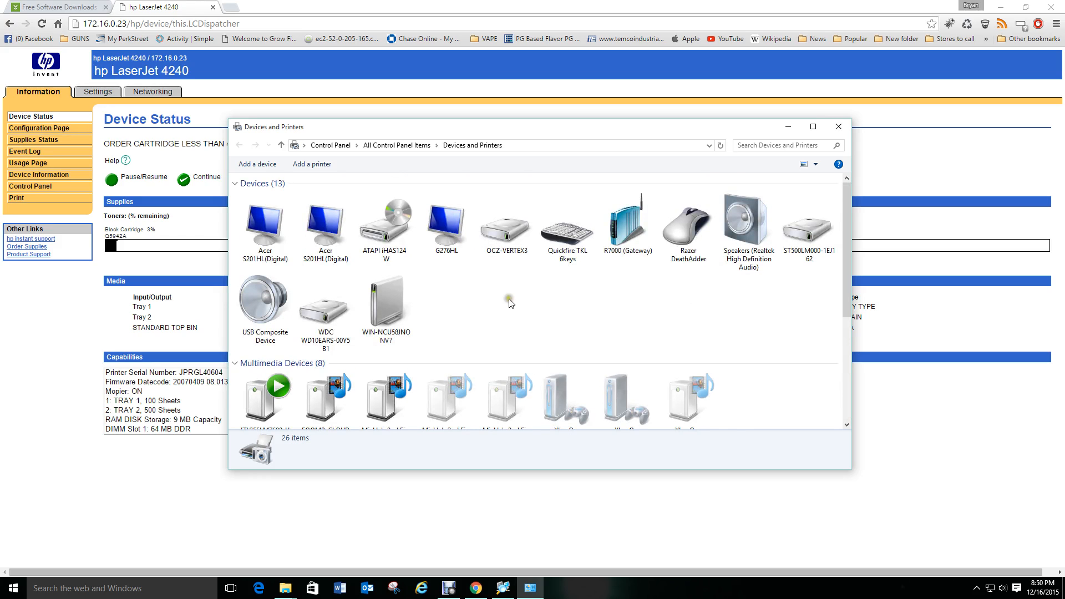
Start adding an unlisted printer using a TCP/IP address or hostname.
click(314, 166)
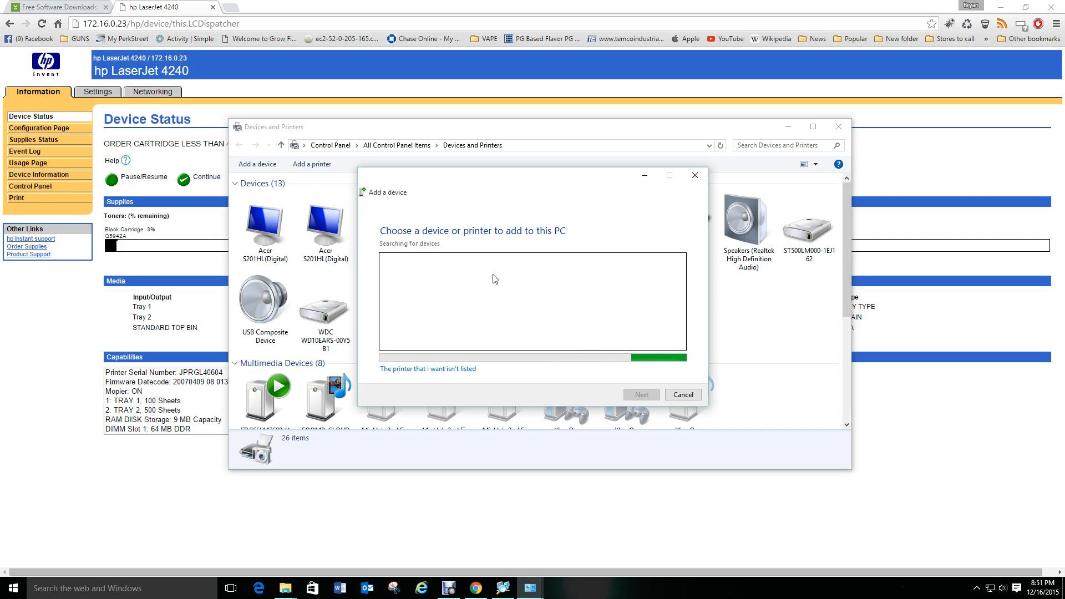
click(436, 369)
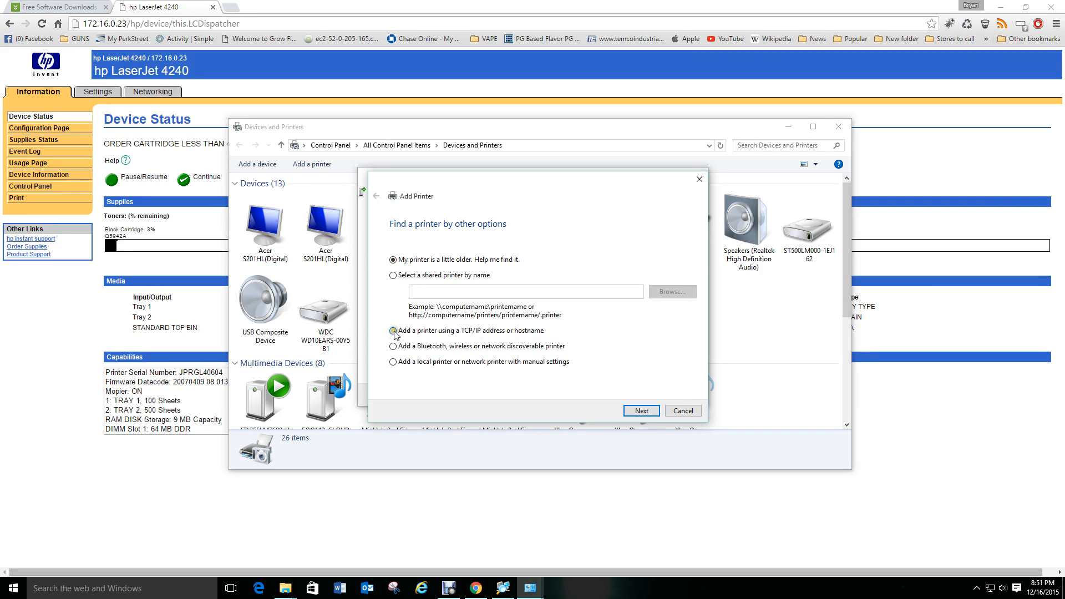
click(638, 410)
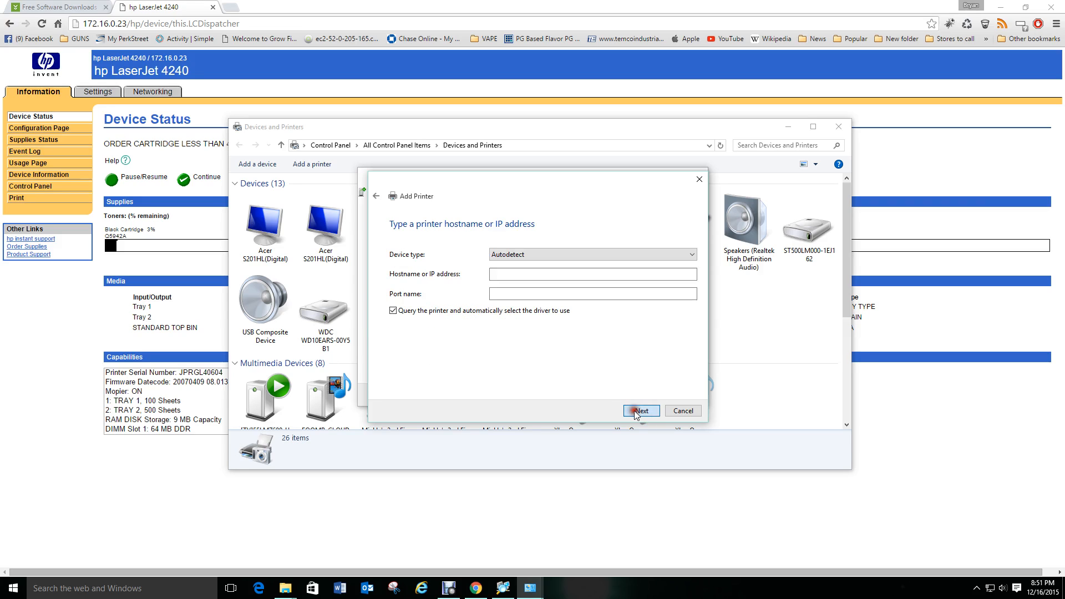
Enter the copied address 172.16.0.23 as the printer's hostname or IP address and have its driver detected automatically.
click(510, 273)
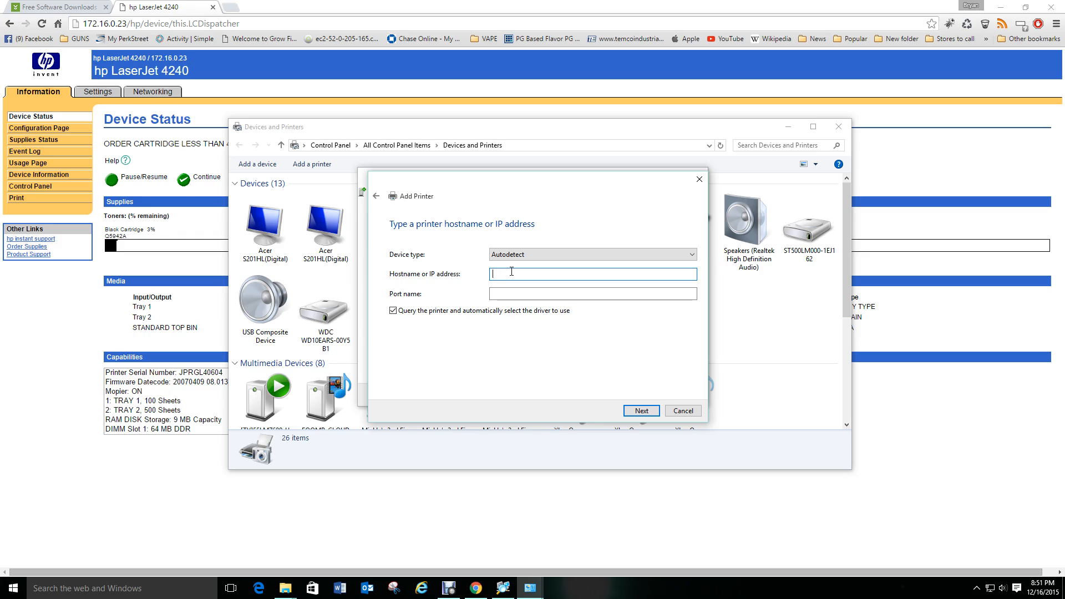
right_click(510, 271)
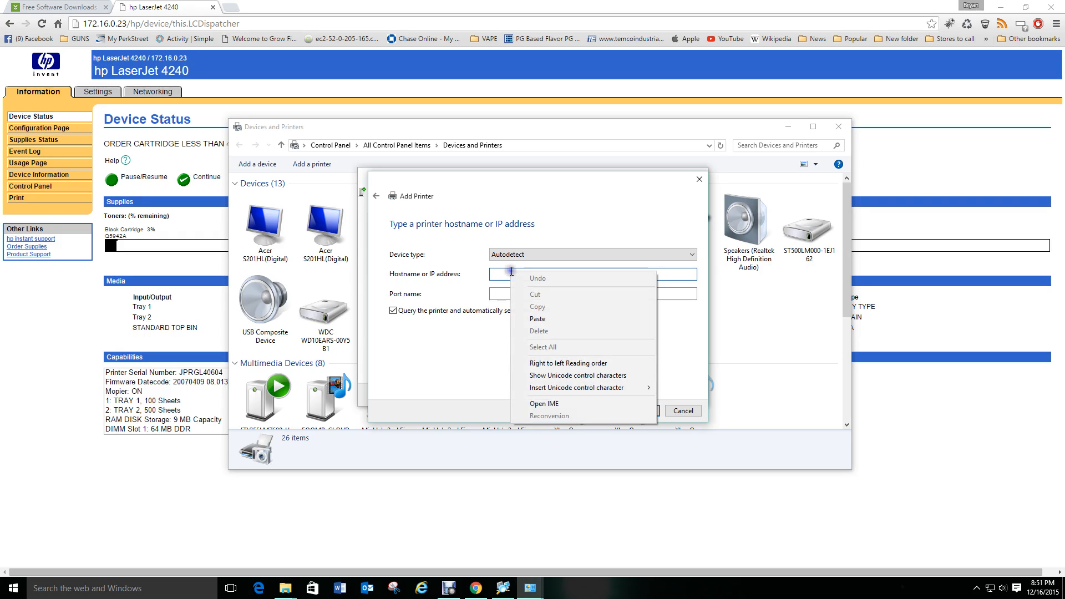
click(561, 322)
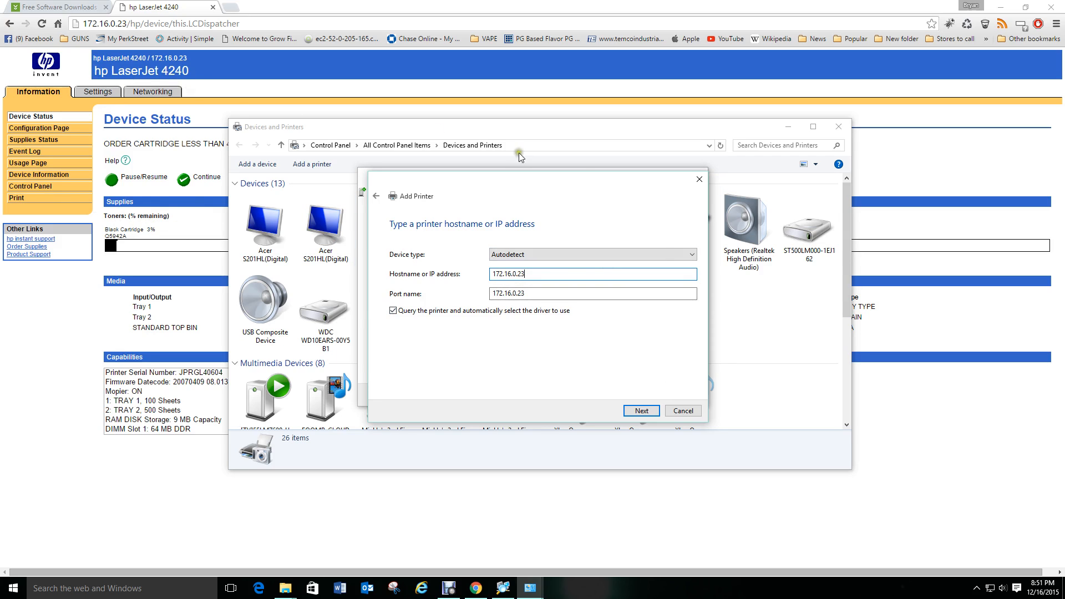
click(643, 412)
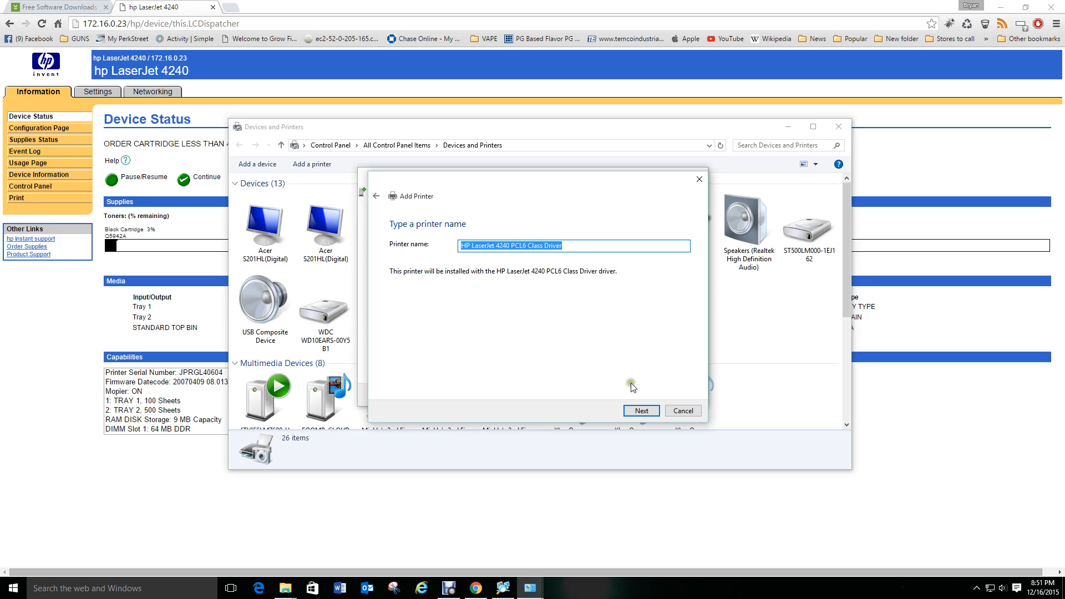
Keep the printer name HP LaserJet 4240 PCL6 Class Driver and finish adding the printer without printing a test page.
click(642, 411)
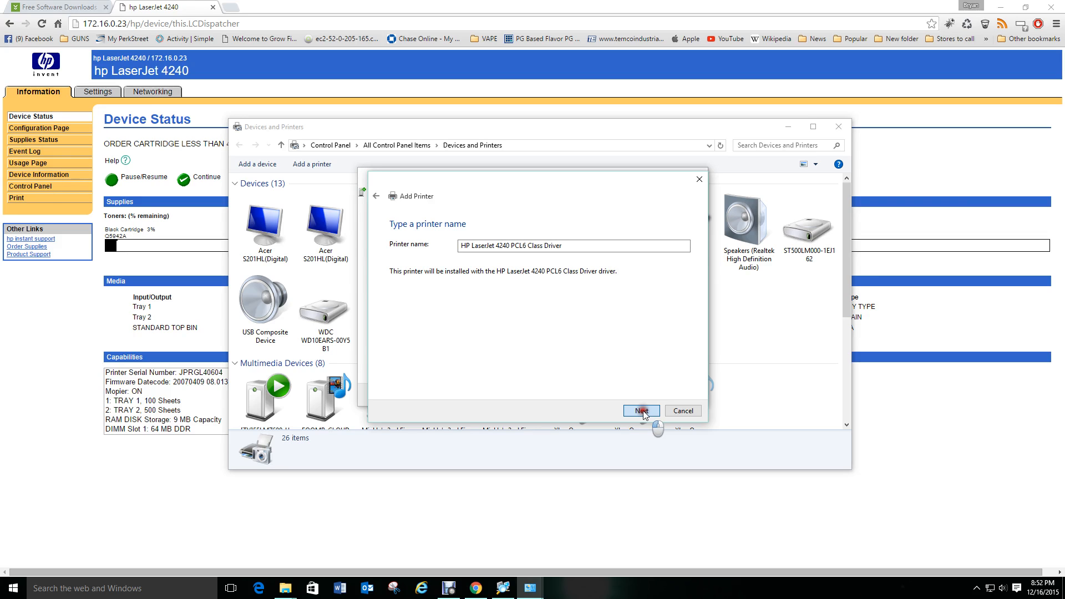
click(642, 411)
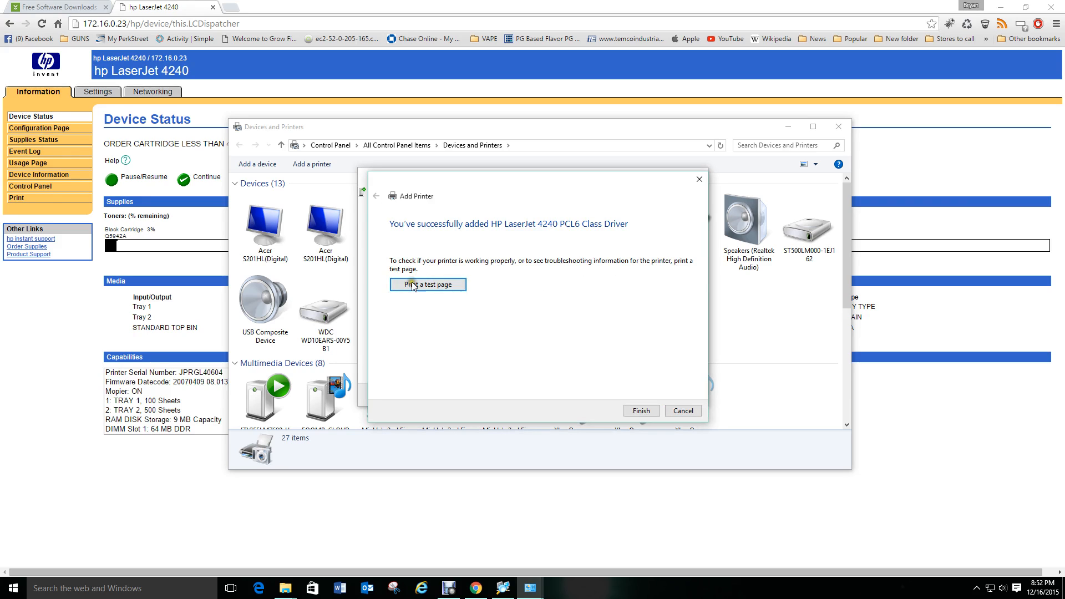
click(642, 411)
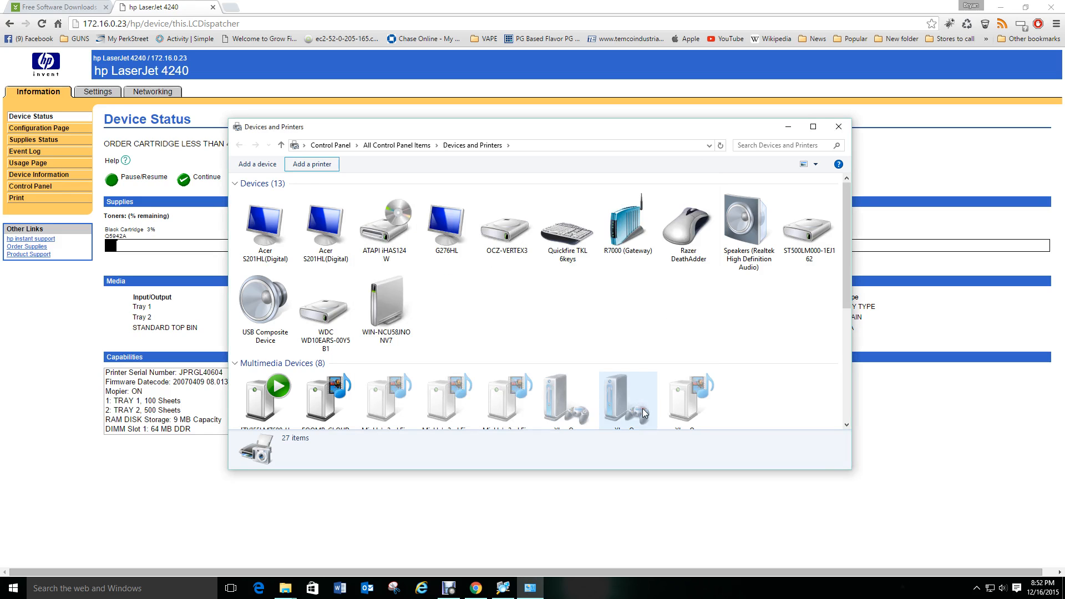
Check the installed printers in Devices and Printers for the new HP LaserJet 4240.
scroll(670, 321, down, 3)
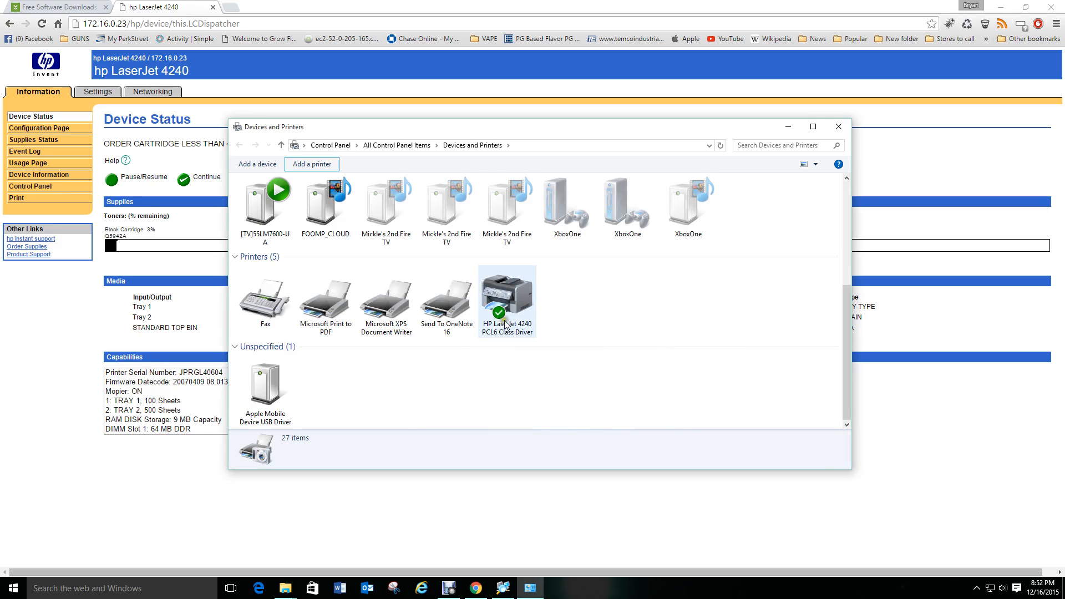
mouse_move(498, 316)
mouse_move(506, 297)
click(551, 308)
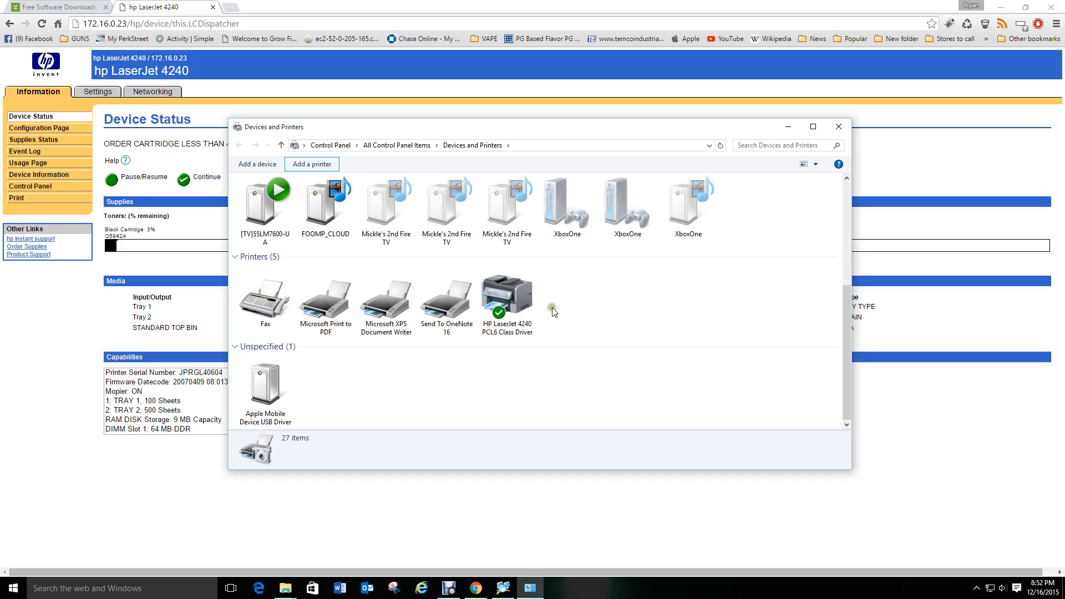